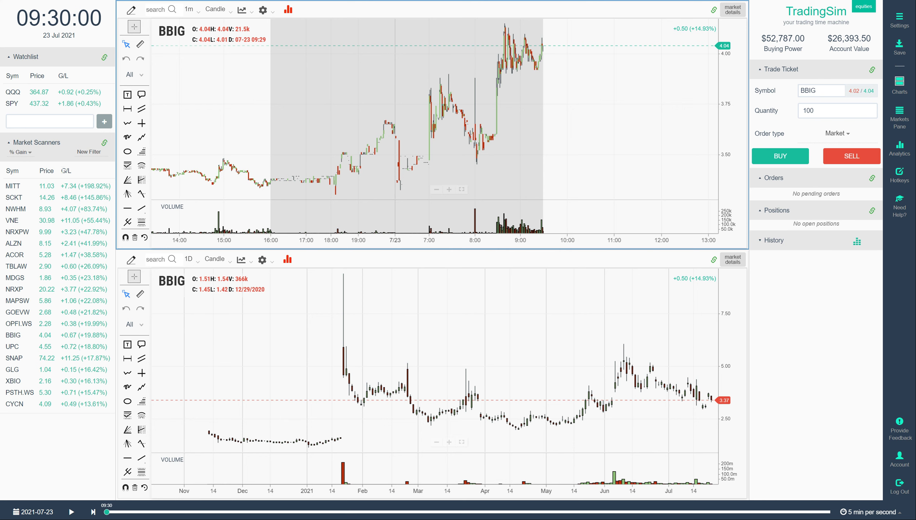
Start a new scanner filter that limits float to below 100m
{"action": "left_click", "coordinate": [21, 153]}
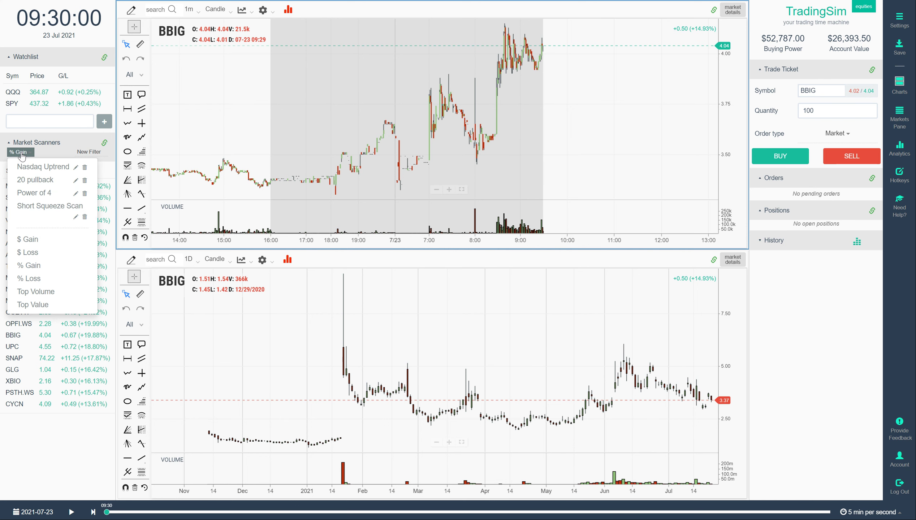
{"action": "left_click", "coordinate": [34, 265]}
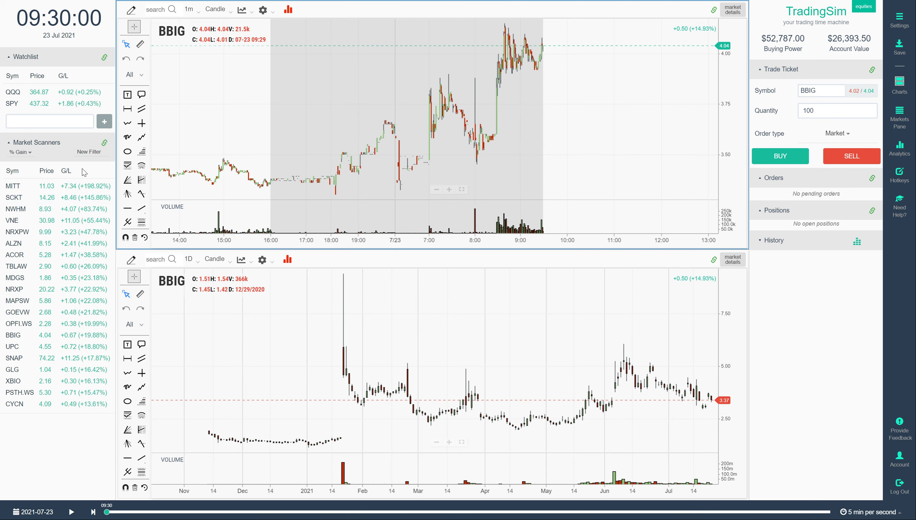
{"action": "left_click", "coordinate": [88, 152]}
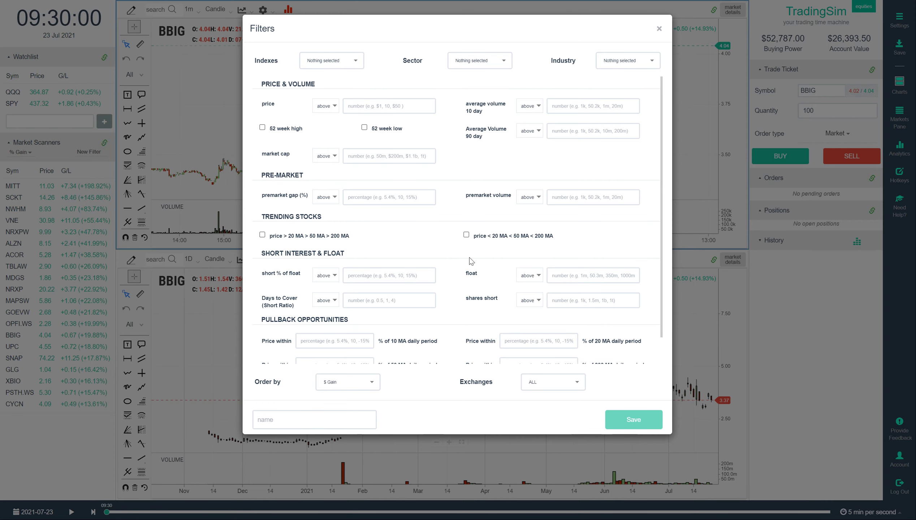
{"action": "left_click", "coordinate": [533, 277]}
{"action": "left_click", "coordinate": [530, 293]}
{"action": "left_click", "coordinate": [560, 278]}
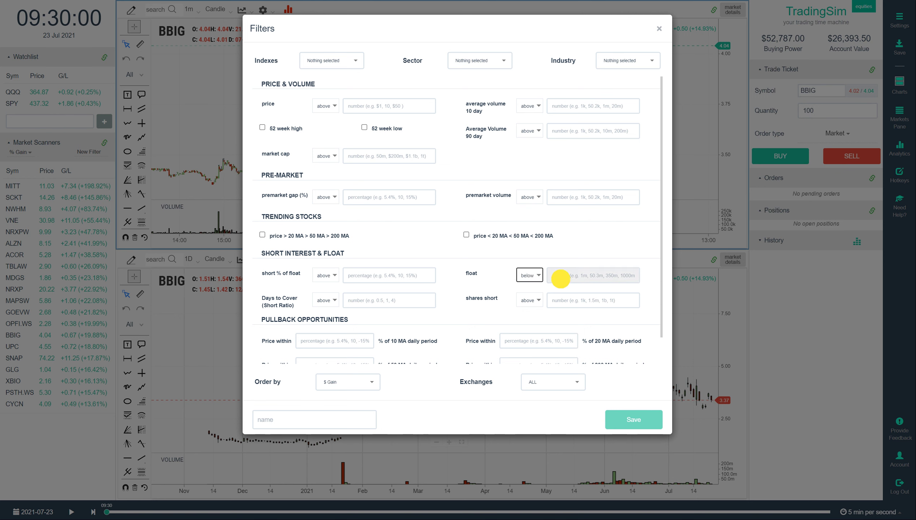
{"action": "type", "text": "100m"}
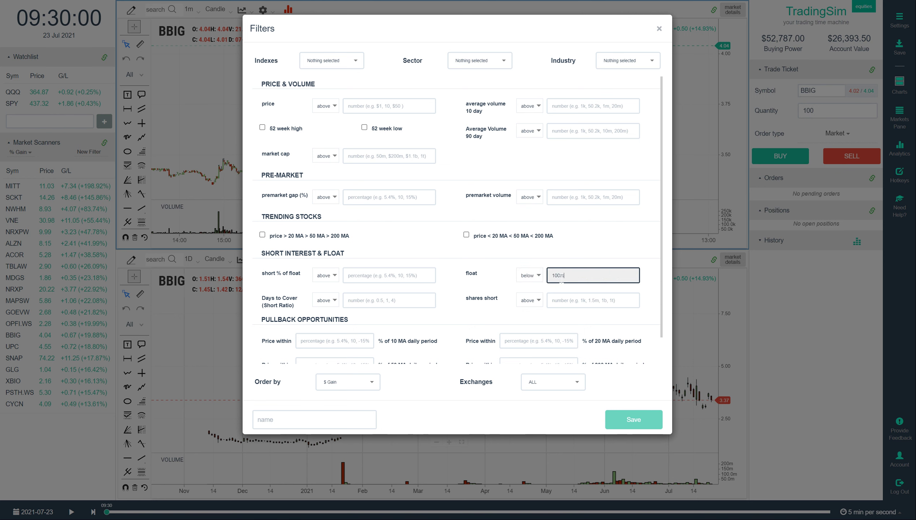
Order the results by % Gain, name the scan '1-3pm Bloodbath' and save it
{"action": "left_click", "coordinate": [366, 381]}
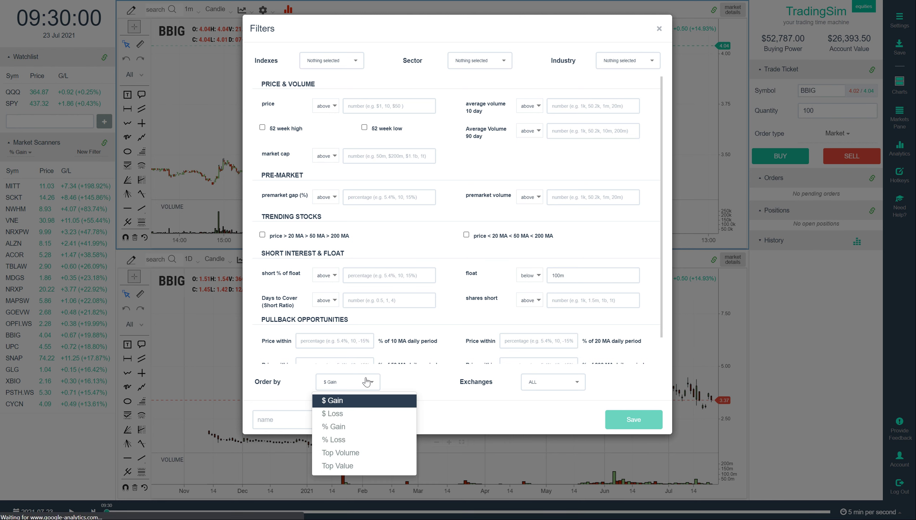
{"action": "left_click", "coordinate": [341, 427]}
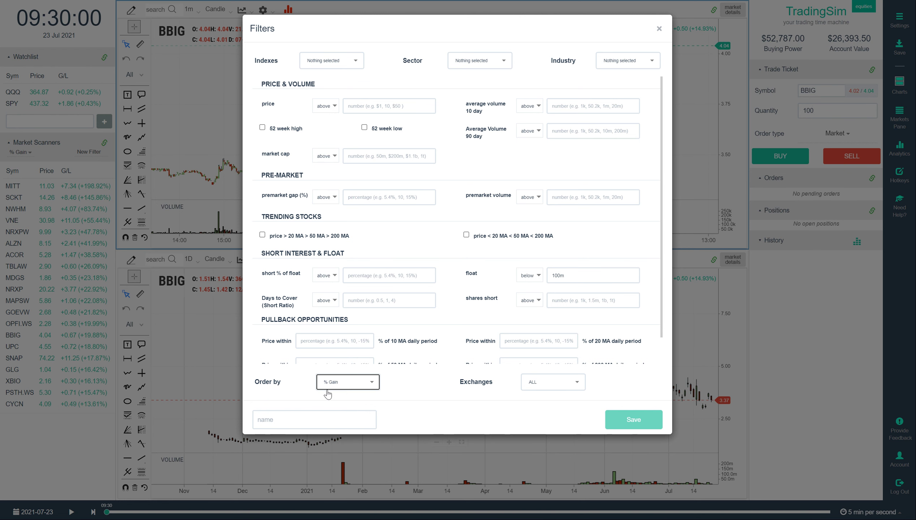
{"action": "left_click", "coordinate": [320, 420]}
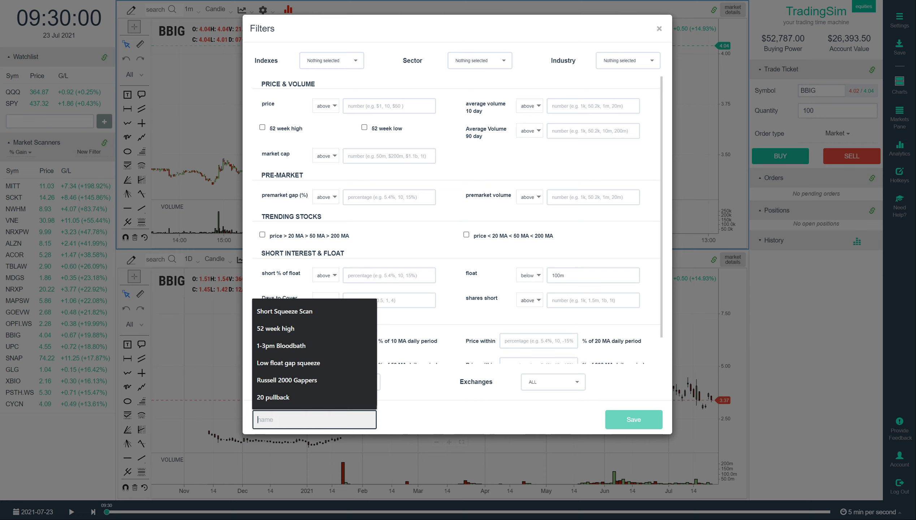
{"action": "left_click", "coordinate": [296, 346]}
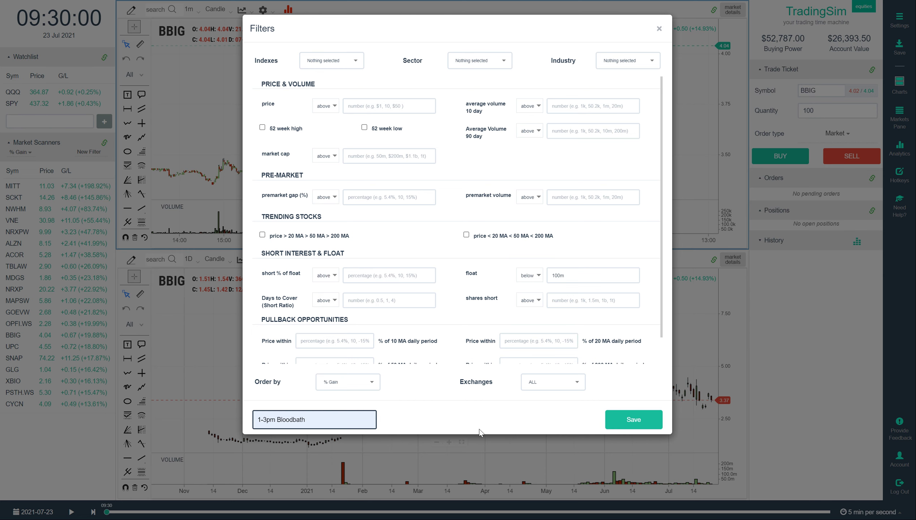
{"action": "left_click", "coordinate": [610, 419]}
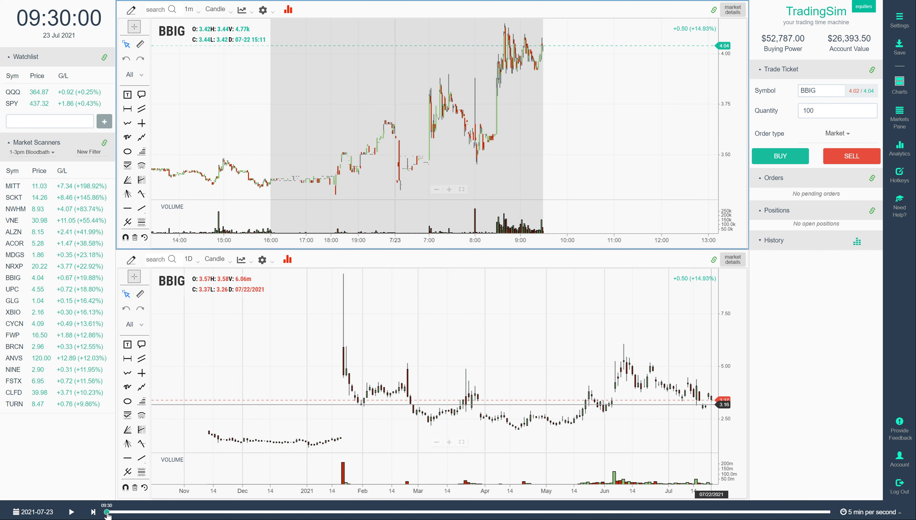
Zoom the 1-minute chart into the morning and load SCKT (up 125.58%) from the scanner
{"action": "scroll", "coordinate": [400, 146], "scroll_direction": "up", "scroll_amount": 3}
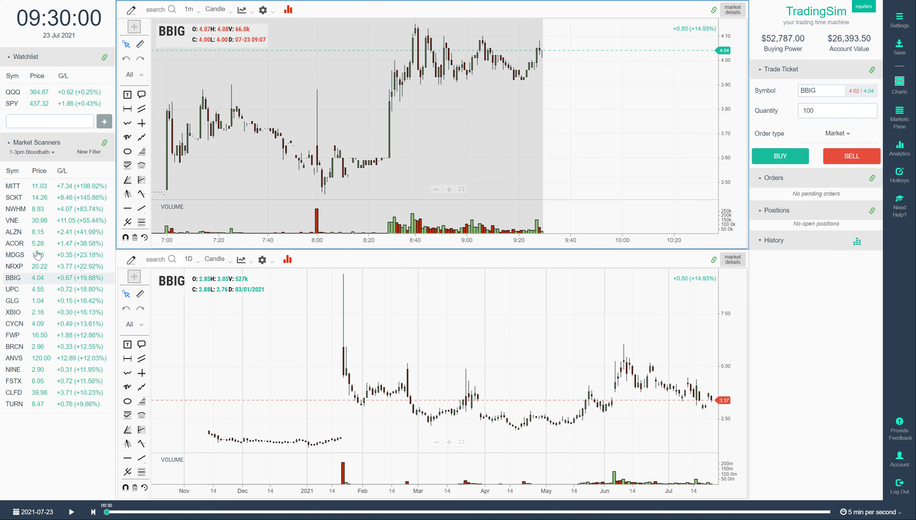
{"action": "left_click", "coordinate": [23, 198]}
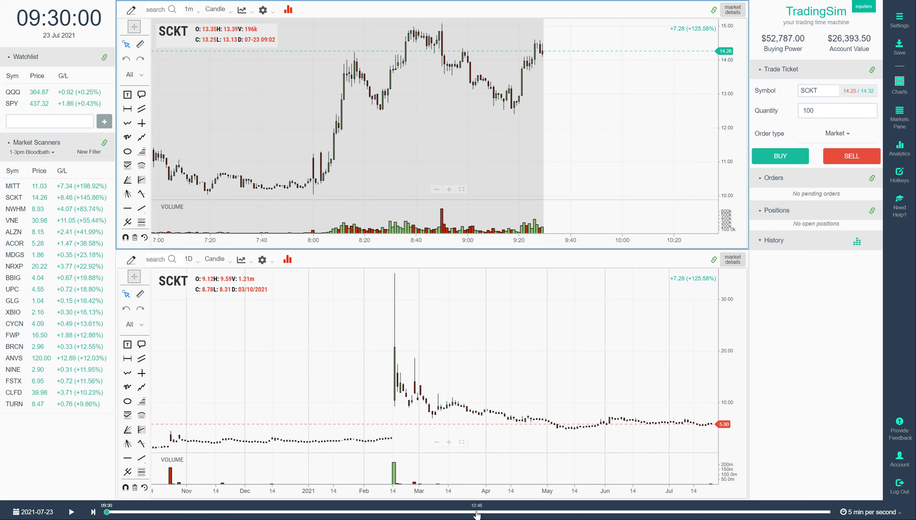
Jump the replay to 12:56 and load XBIO (up 128.76%) from the scanner list
{"action": "left_click", "coordinate": [488, 513]}
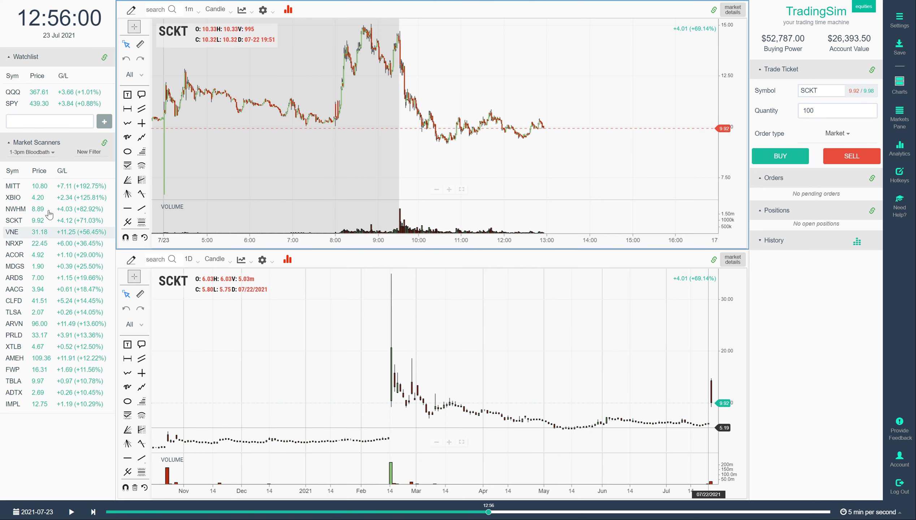
{"action": "left_click", "coordinate": [17, 201]}
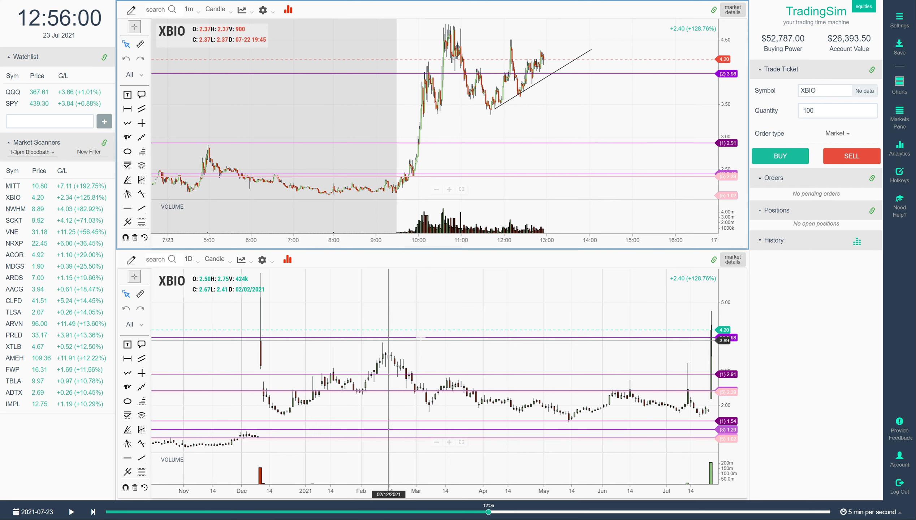
Ruler XBIO's last daily candle at 0.92 (27%), compress the 1m price scale, and measure the pullback
{"action": "left_click_drag", "start_coordinate": [711, 325], "coordinate": [712, 356]}
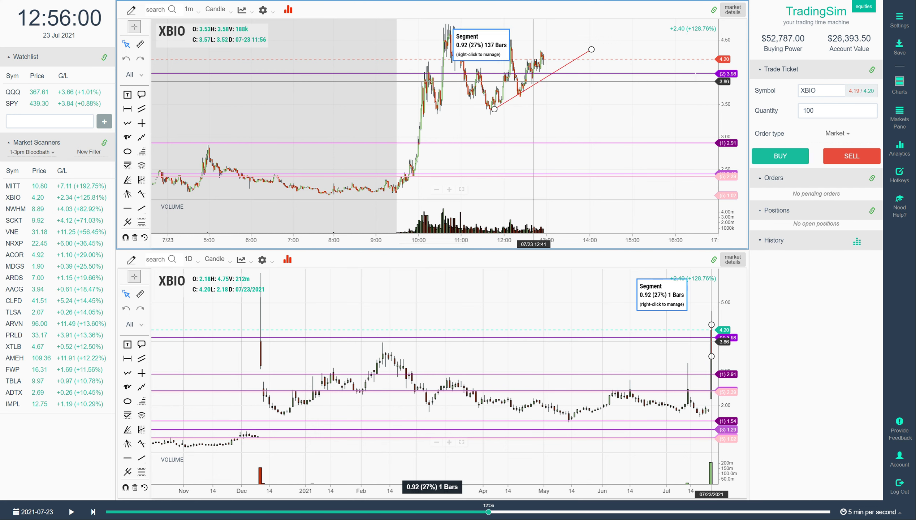
{"action": "left_click_drag", "start_coordinate": [725, 67], "coordinate": [725, 118]}
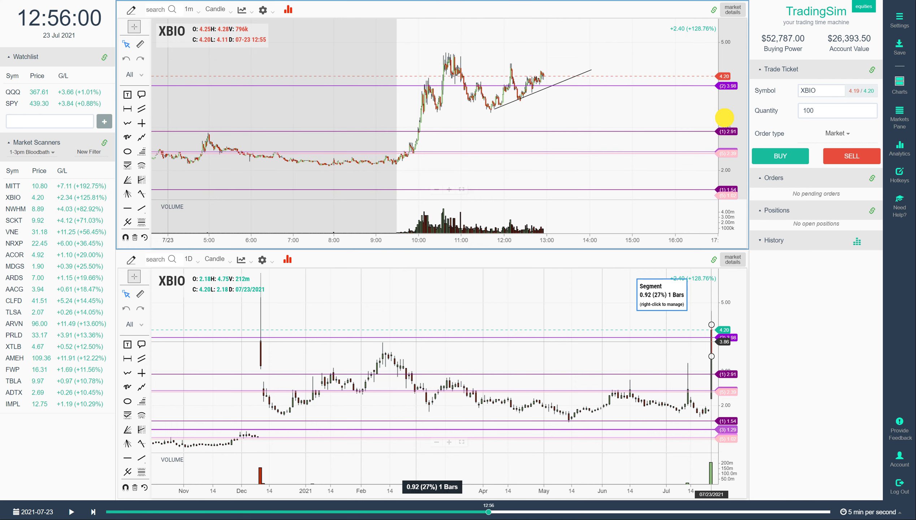
{"action": "left_click", "coordinate": [446, 52]}
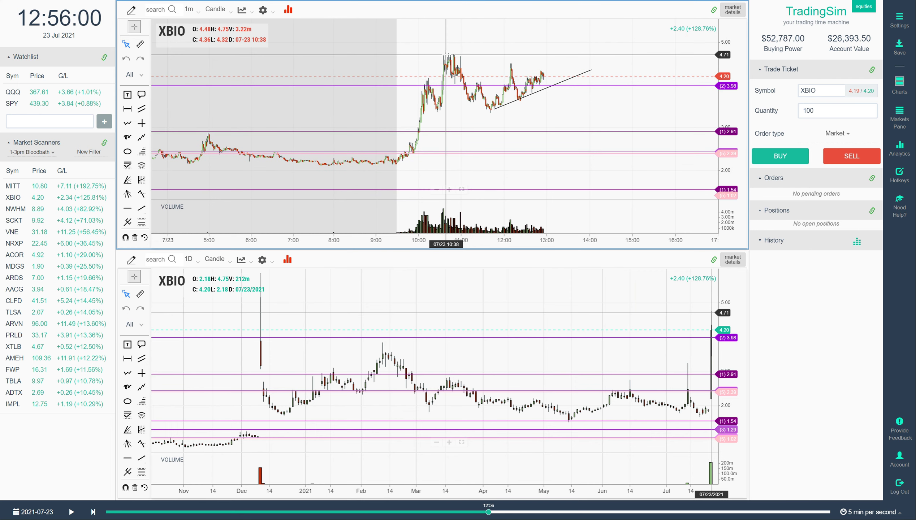
{"action": "left_click_drag", "start_coordinate": [446, 53], "coordinate": [459, 102]}
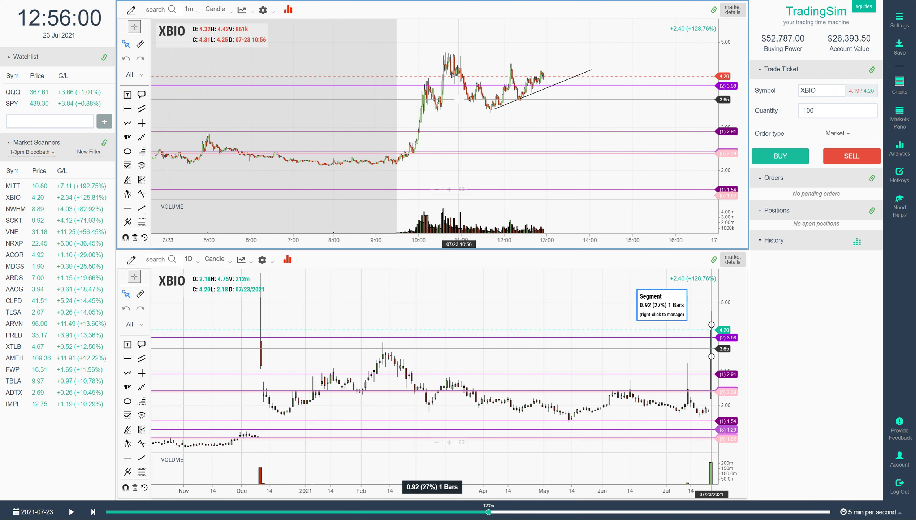
{"action": "scroll", "coordinate": [459, 101], "scroll_direction": "up", "scroll_amount": 2}
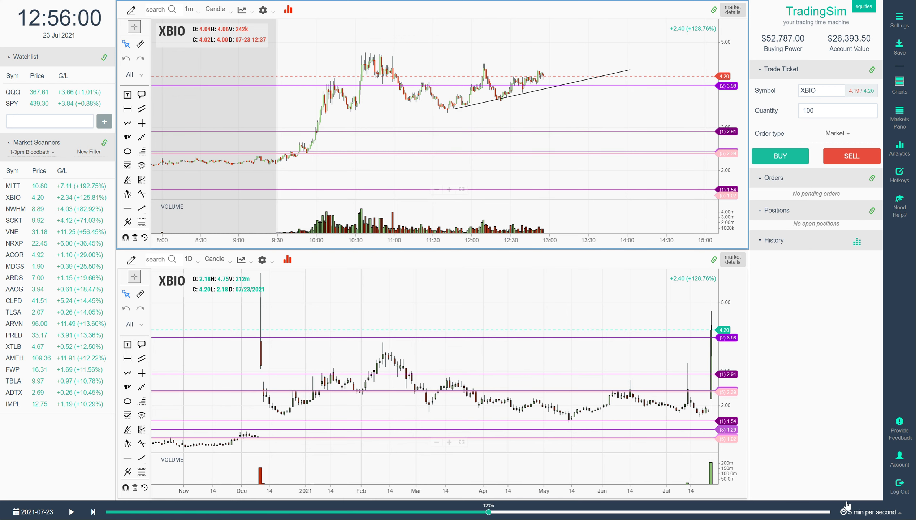
Run the replay on to about 15:06 and ruler XBIO's latest daily bar at 0.92 (27%)
{"action": "left_click", "coordinate": [874, 511]}
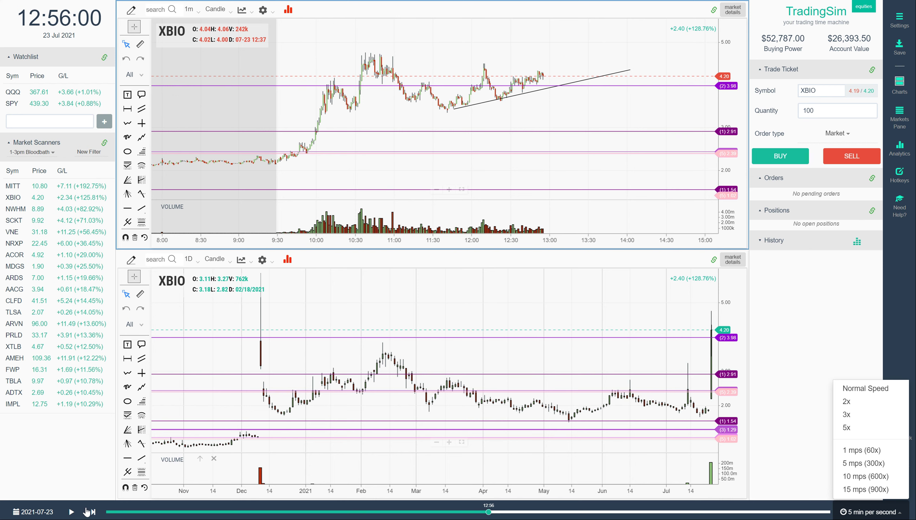
{"action": "left_click", "coordinate": [72, 512]}
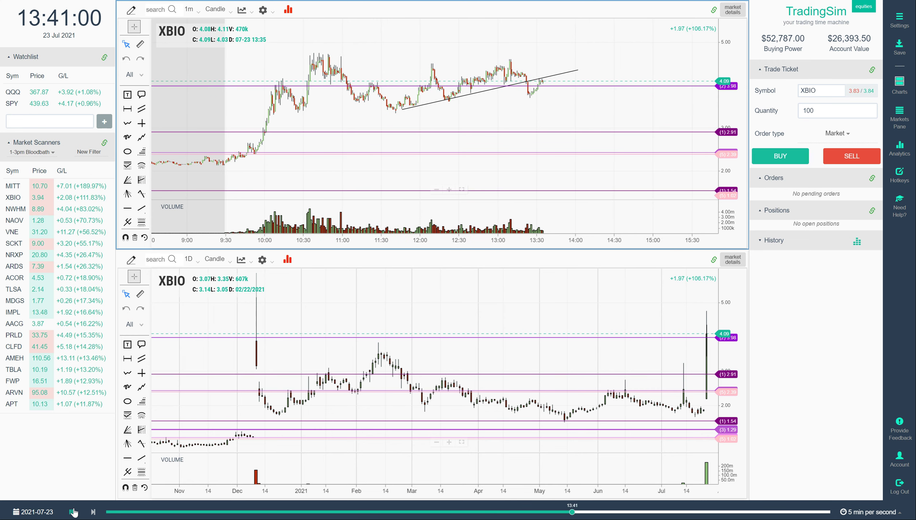
{"action": "left_click_drag", "start_coordinate": [706, 324], "coordinate": [706, 357]}
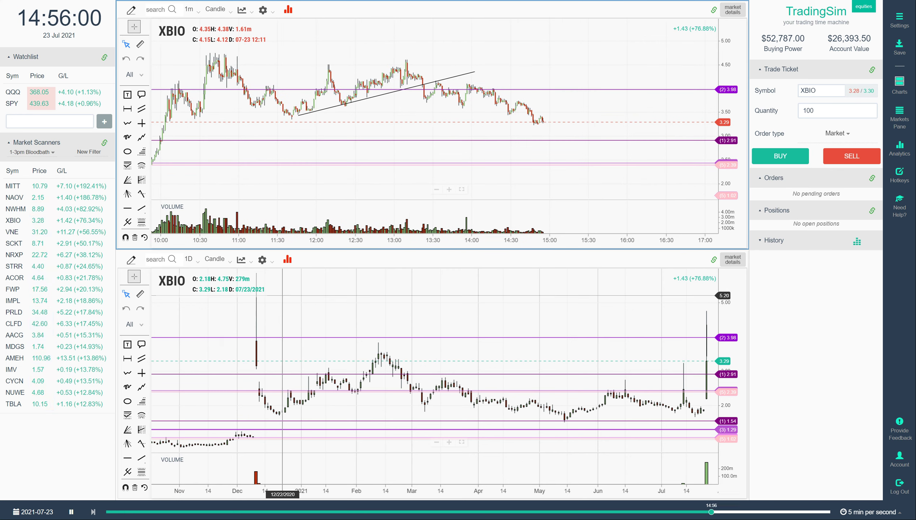
Pause at 15:11 and measure XBIO's 1-minute fade from the high: 1.00 (-24%) over 95 bars
{"action": "left_click", "coordinate": [72, 512]}
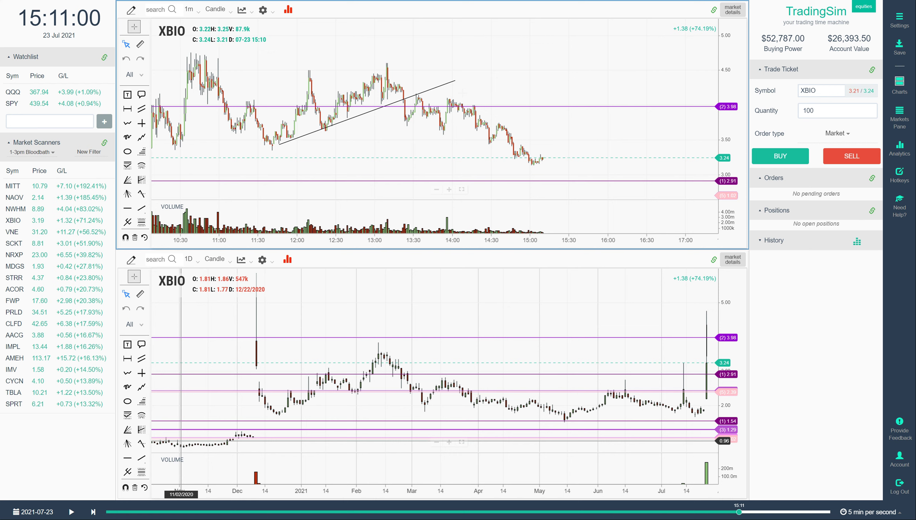
{"action": "mouse_move", "coordinate": [706, 331]}
{"action": "left_click", "coordinate": [140, 44]}
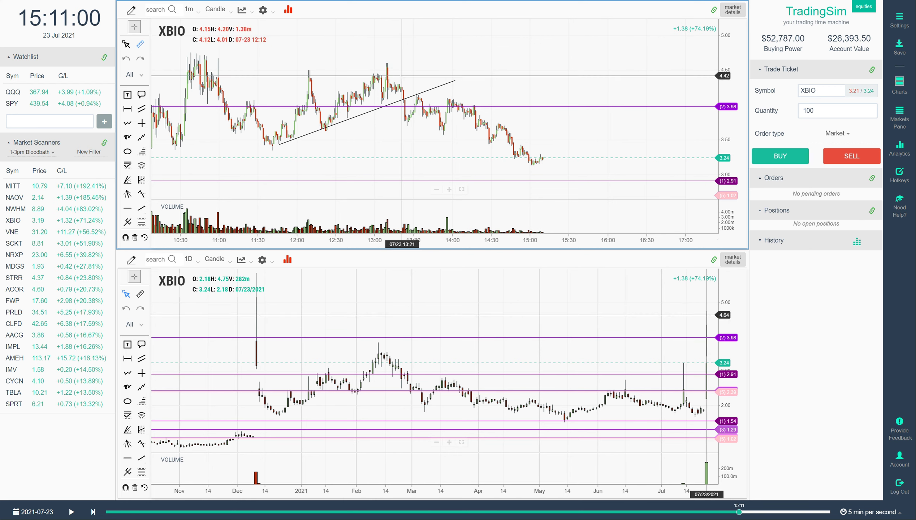
{"action": "left_click", "coordinate": [417, 93]}
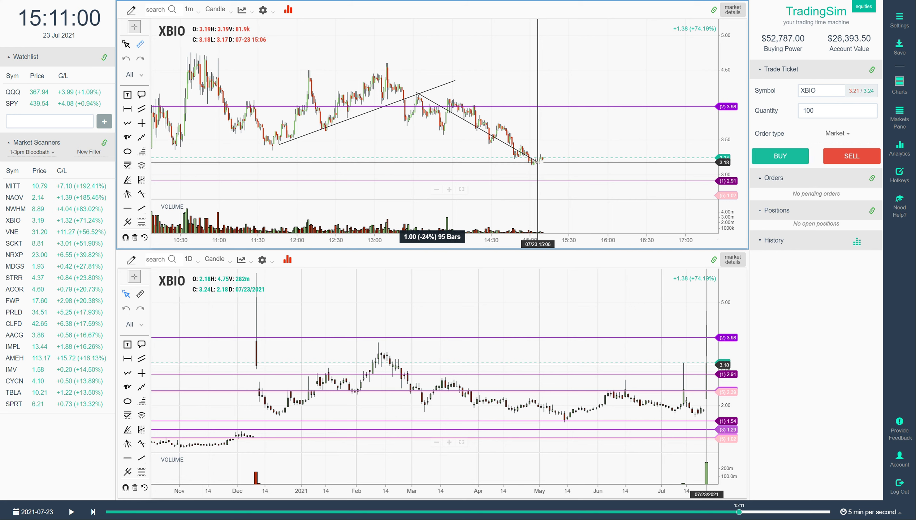
{"action": "left_click", "coordinate": [538, 161]}
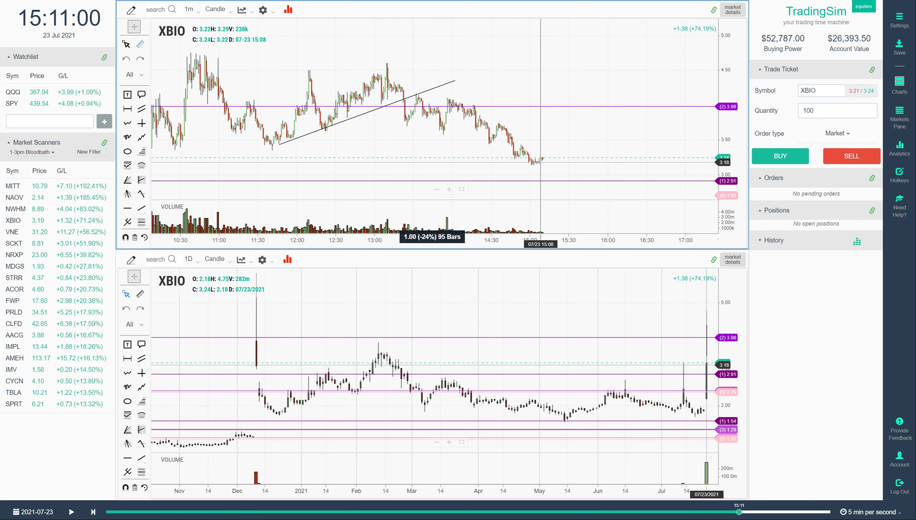
{"action": "mouse_move", "coordinate": [392, 104]}
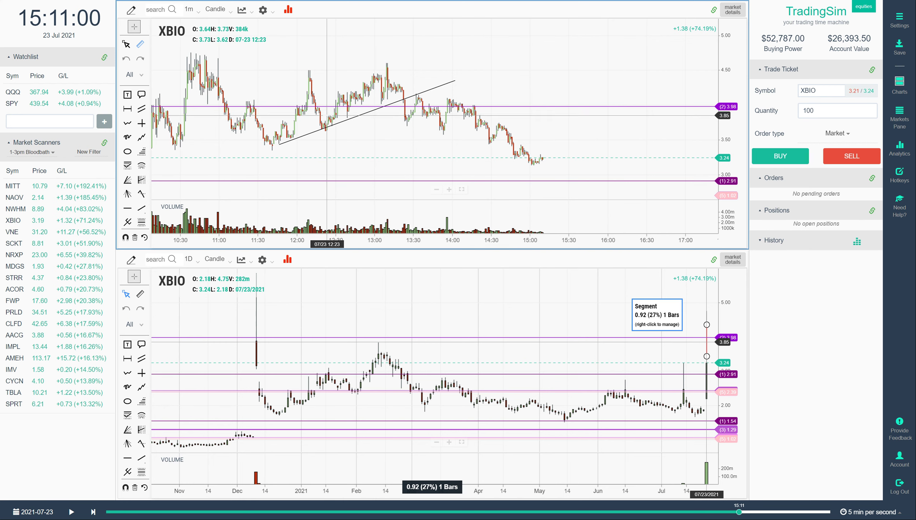
Set the replay date to 12 Jul 2021 and drag the timeline forward to 12:53
{"action": "left_click", "coordinate": [36, 512]}
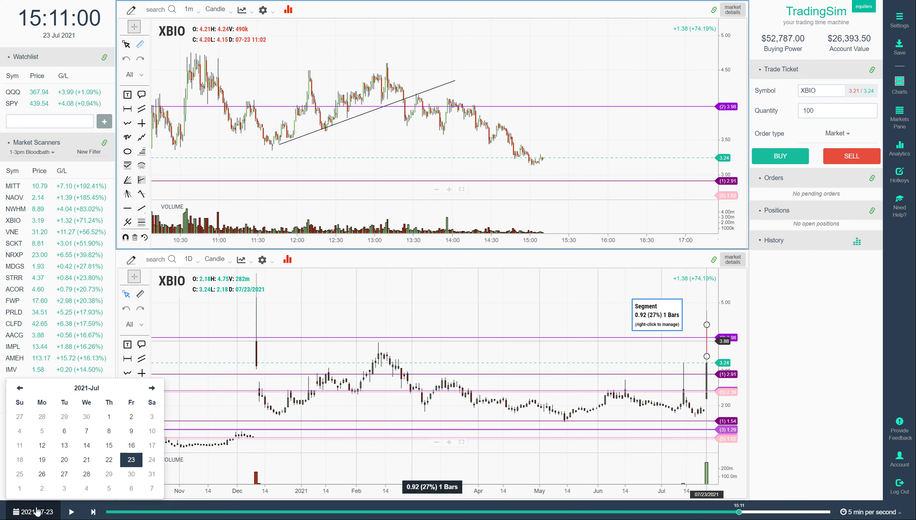
{"action": "left_click", "coordinate": [42, 445]}
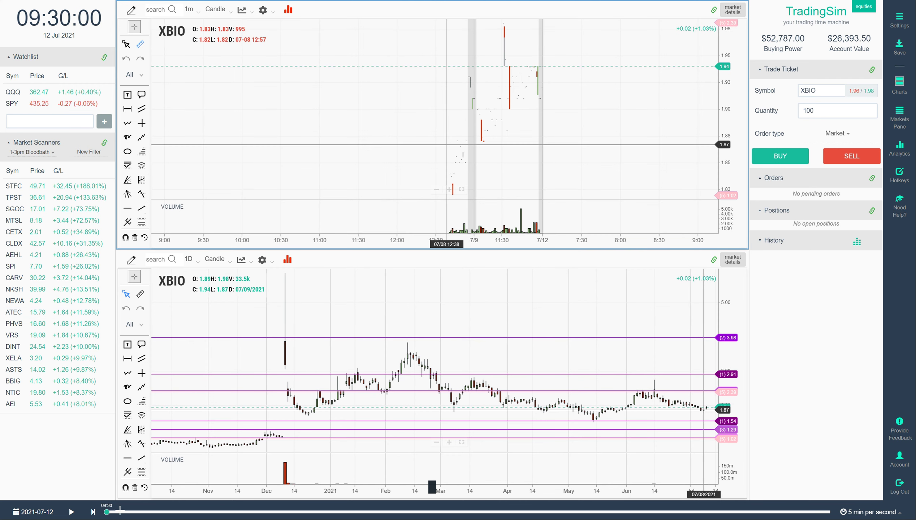
{"action": "left_click_drag", "start_coordinate": [107, 511], "coordinate": [487, 510]}
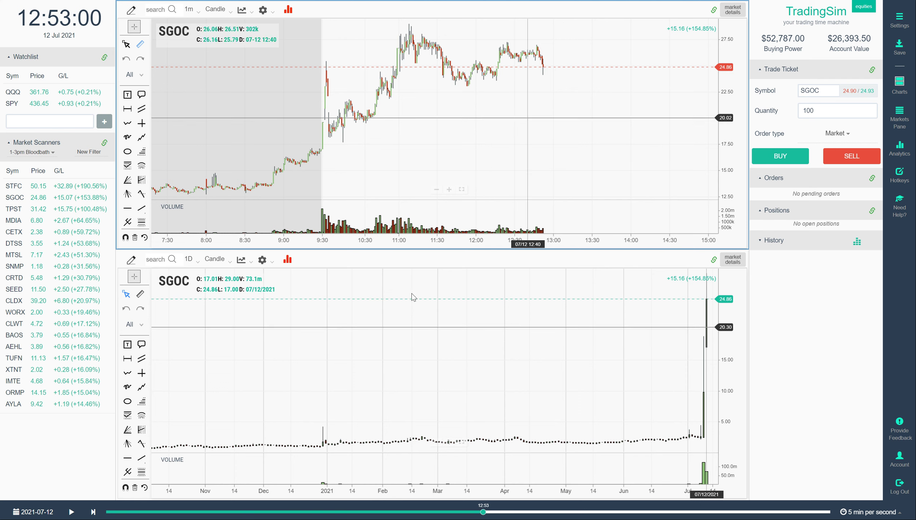
Resume the SGOC replay so it runs to 13:23 as SGOC slips to 22.93
{"action": "left_click", "coordinate": [72, 511]}
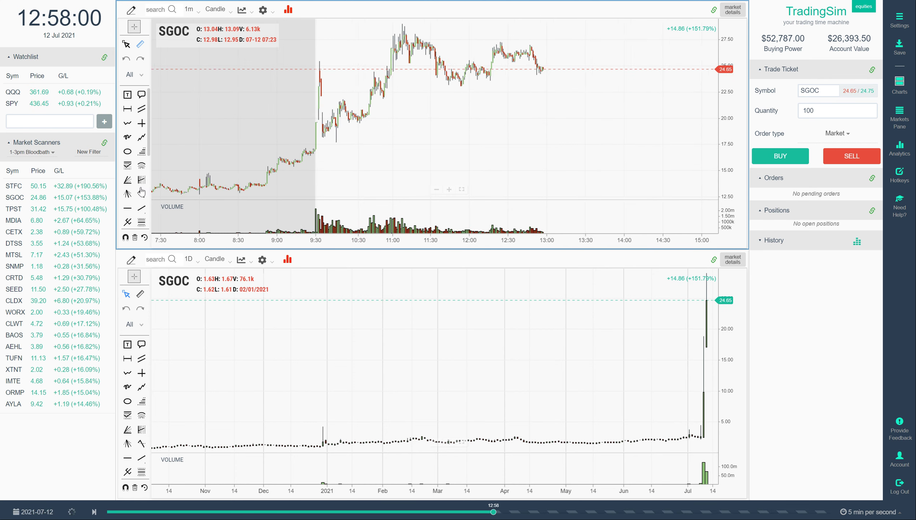
{"action": "scroll", "coordinate": [141, 208], "scroll_direction": "down", "scroll_amount": 3}
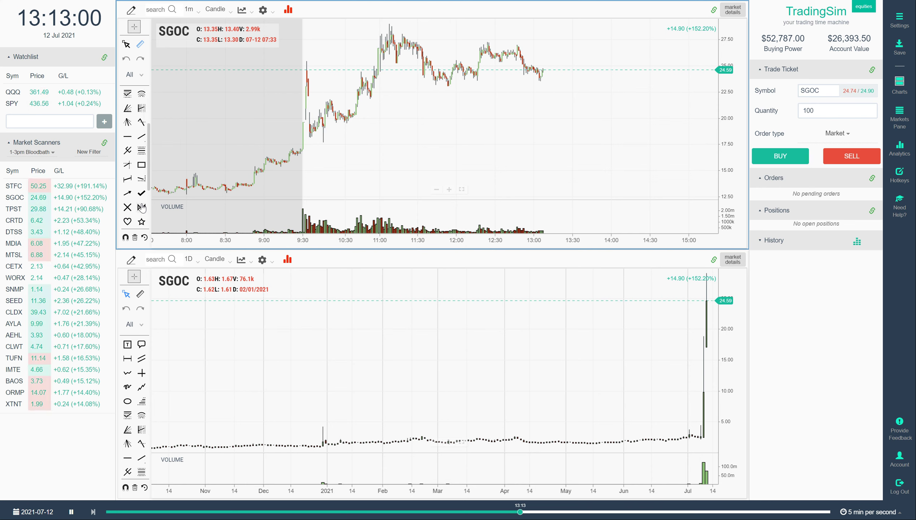
Draw a trendline along SGOC's rising morning lows on the 1-minute chart
{"action": "left_click", "coordinate": [141, 178]}
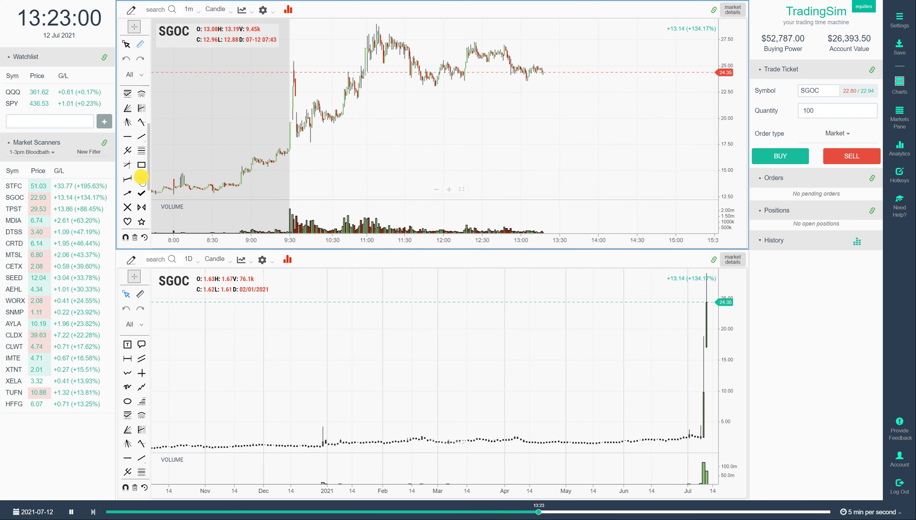
{"action": "left_click_drag", "start_coordinate": [388, 98], "coordinate": [422, 90]}
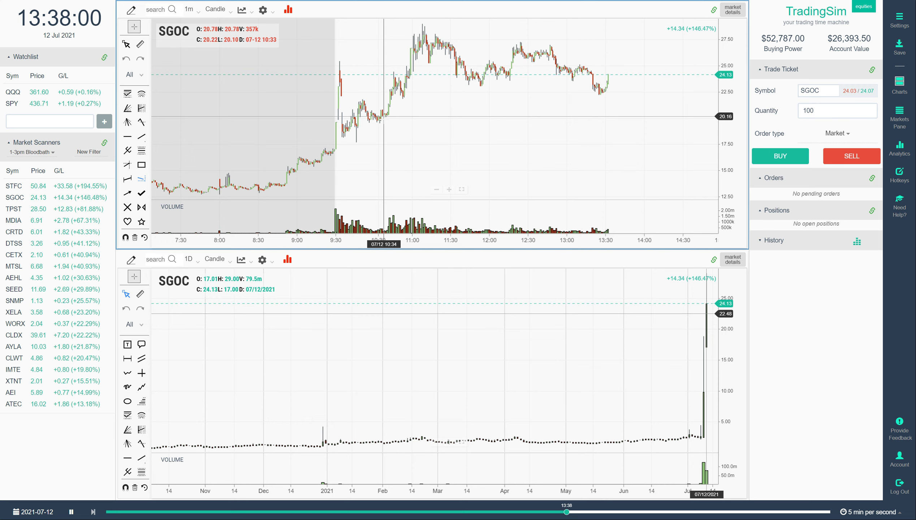
{"action": "left_click_drag", "start_coordinate": [383, 118], "coordinate": [593, 52]}
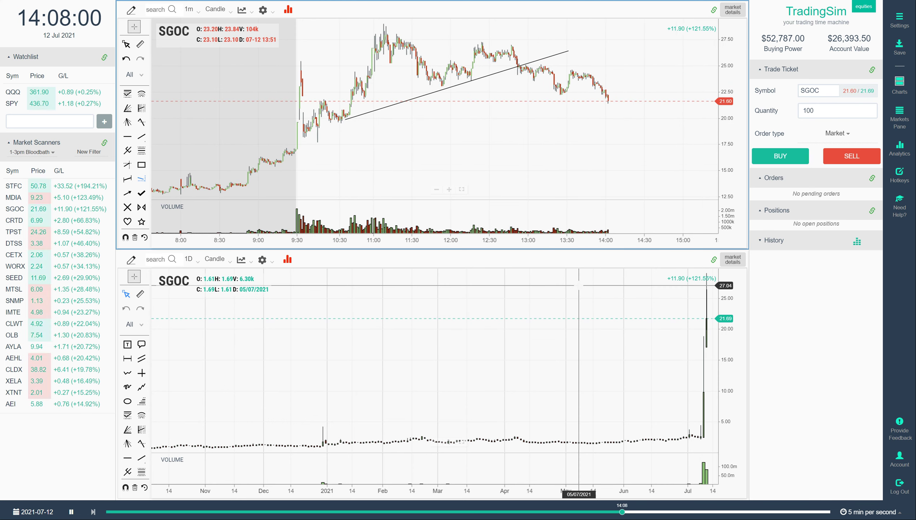
Measure SGOC's latest daily bar with the ruler: 6.56 (33%)
{"action": "scroll", "coordinate": [579, 286], "scroll_direction": "down", "scroll_amount": 3}
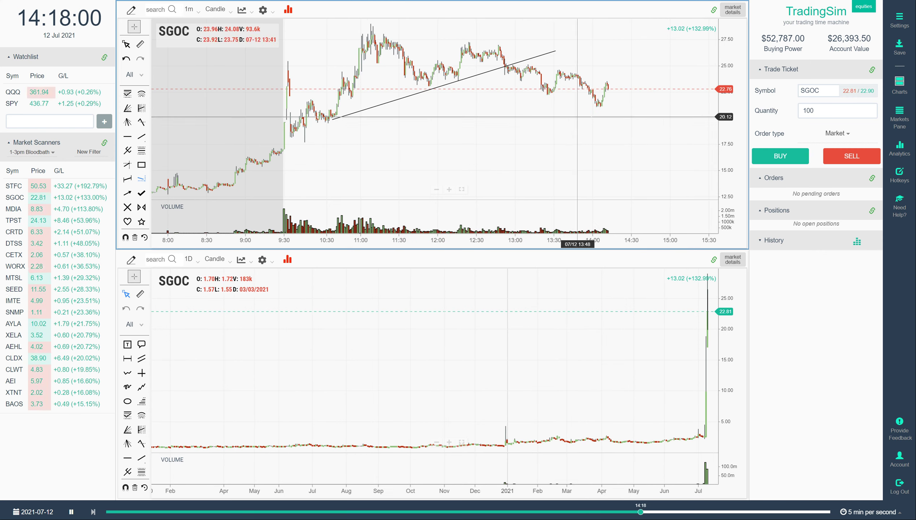
{"action": "left_click_drag", "start_coordinate": [708, 289], "coordinate": [707, 330]}
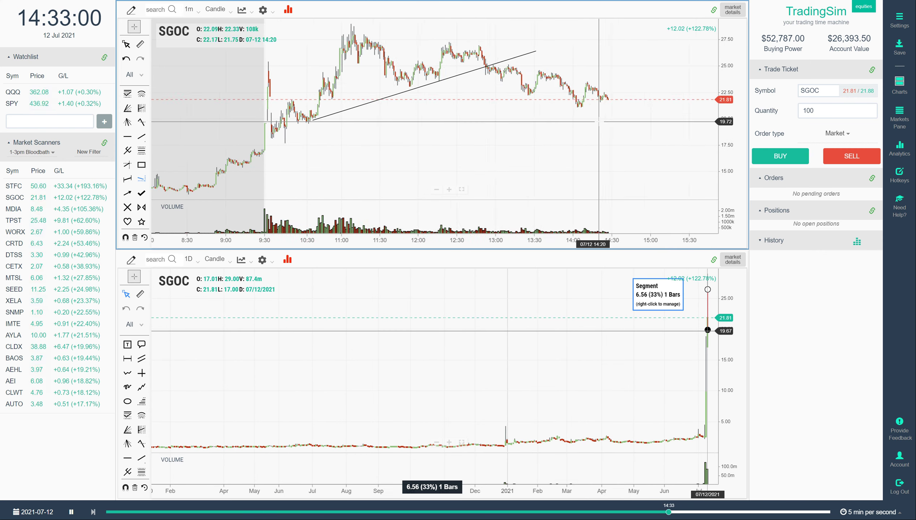
{"action": "left_click", "coordinate": [707, 330]}
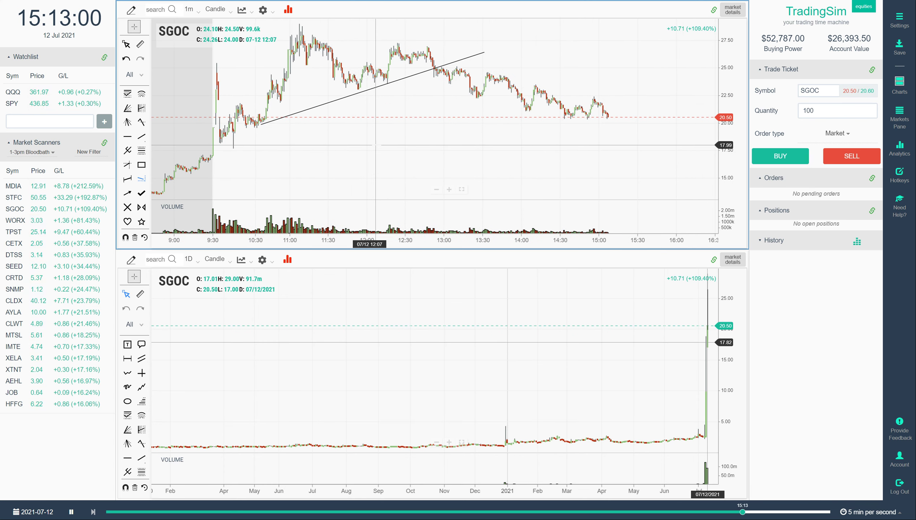
Pause at 15:18 and measure SGOC's fade from the high: 6.28 (-25%) over 138 bars
{"action": "left_click", "coordinate": [73, 512]}
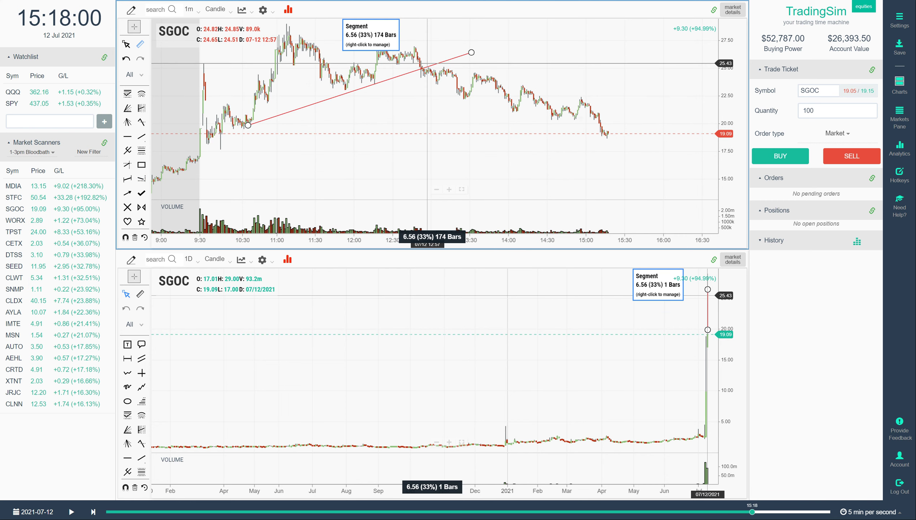
{"action": "left_click", "coordinate": [604, 133]}
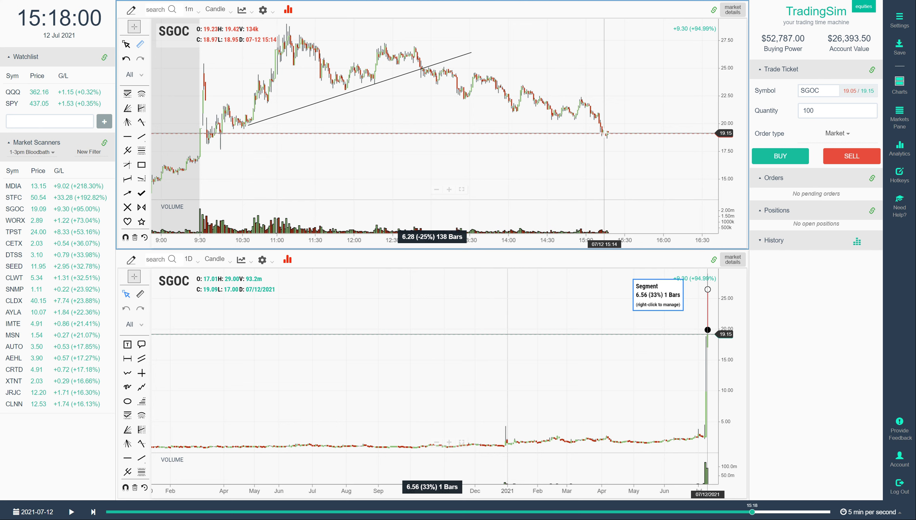